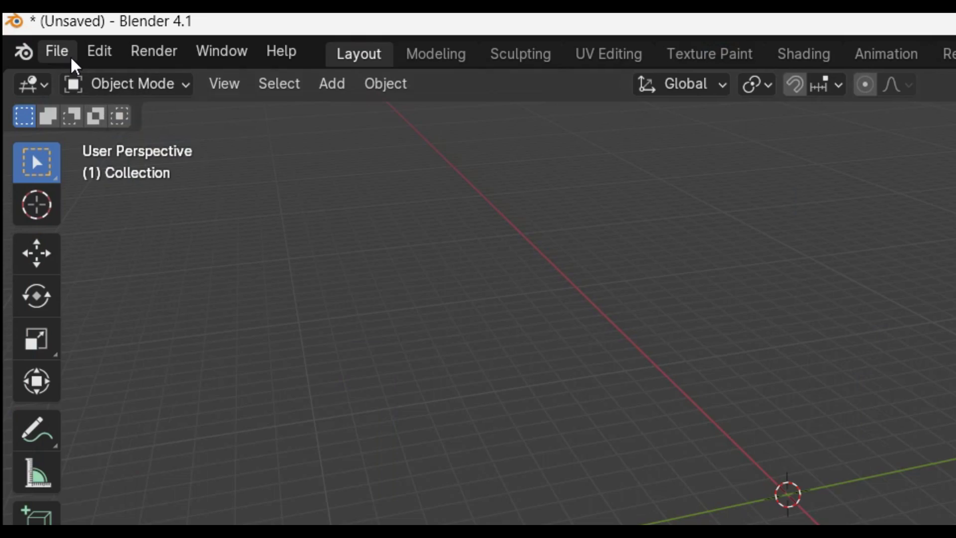
- Append all objects from CyberScape_Pro_2.0.blend into the scene
left_click(71, 58)
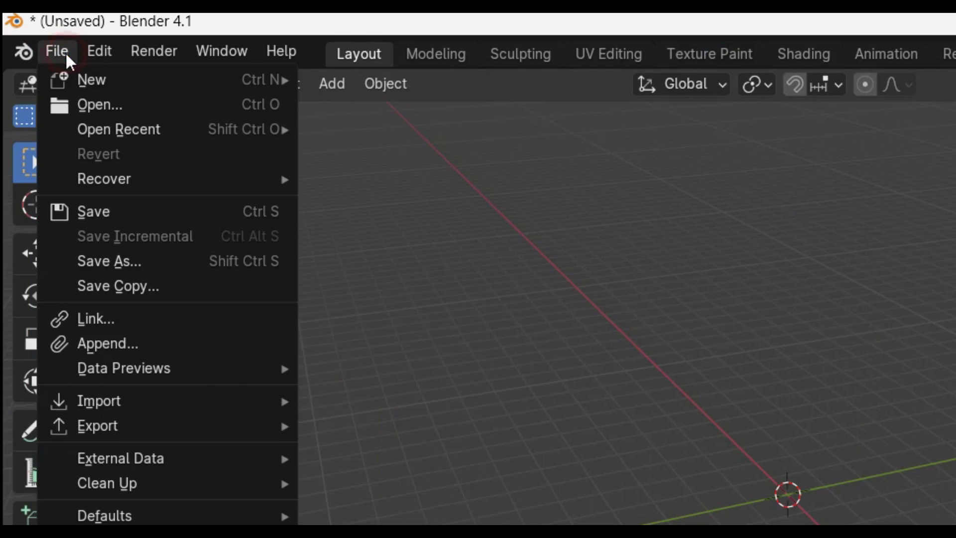
left_click(132, 344)
double_click(236, 151)
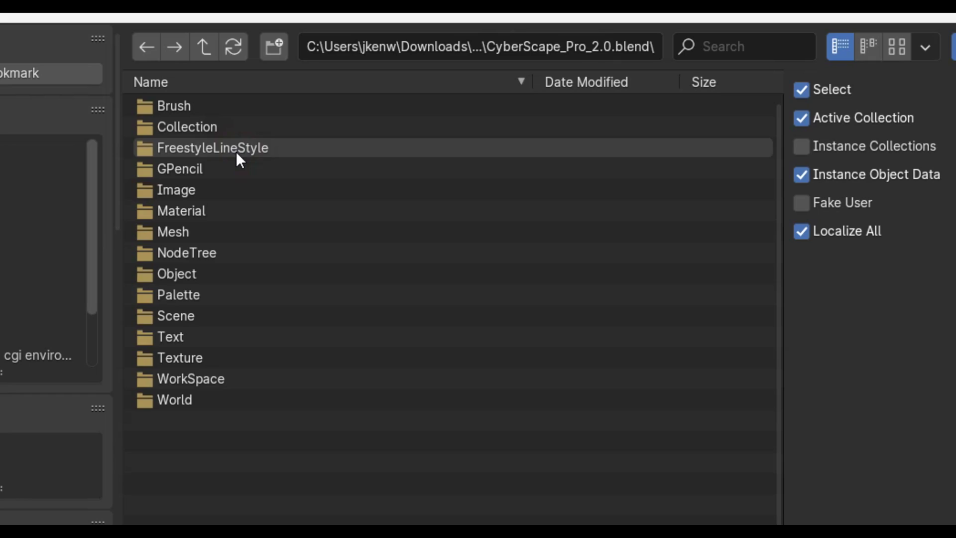
double_click(205, 274)
key("a")
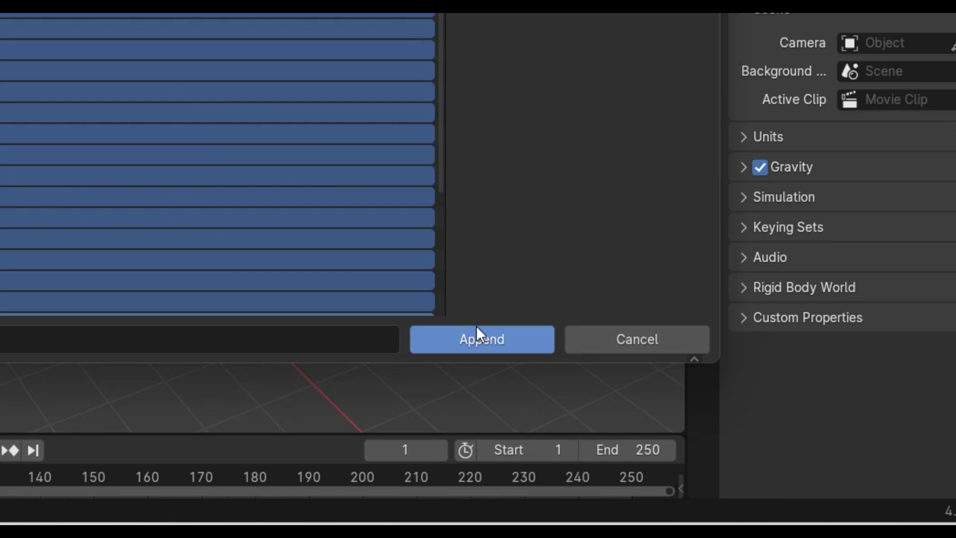
left_click(481, 337)
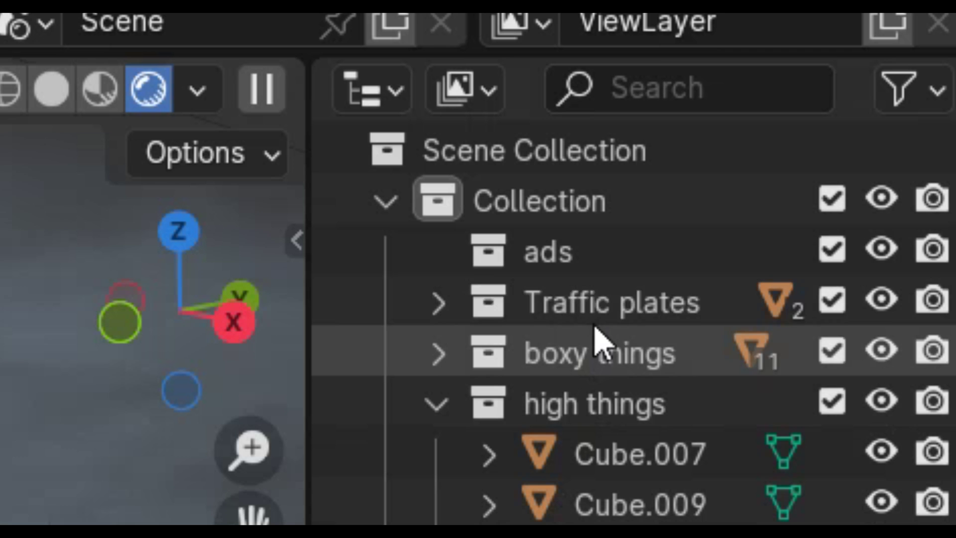
- Import all the advert images in the folder as planes into the ads collection, using the Emit material type
left_click(598, 264)
left_click_drag(171, 421, 124, 47)
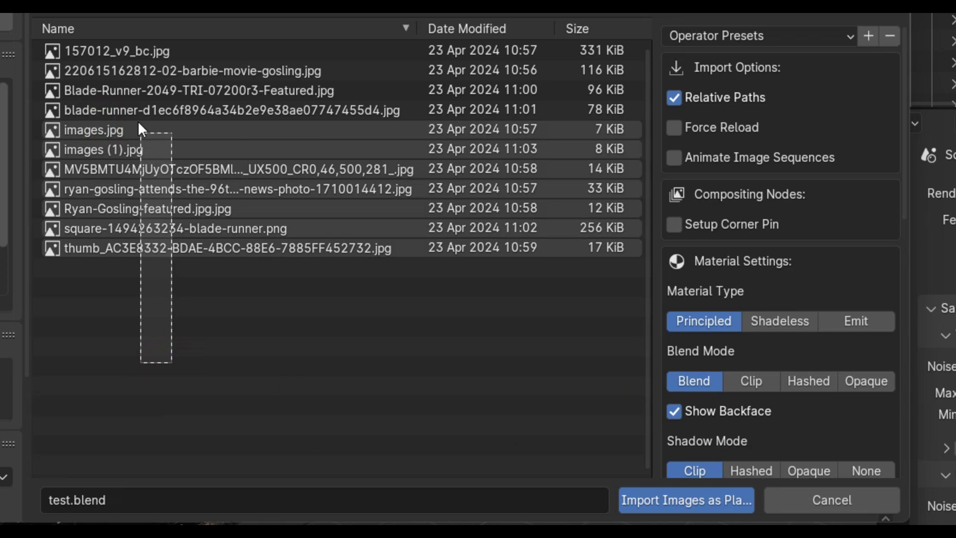
left_click(857, 321)
left_click(800, 351)
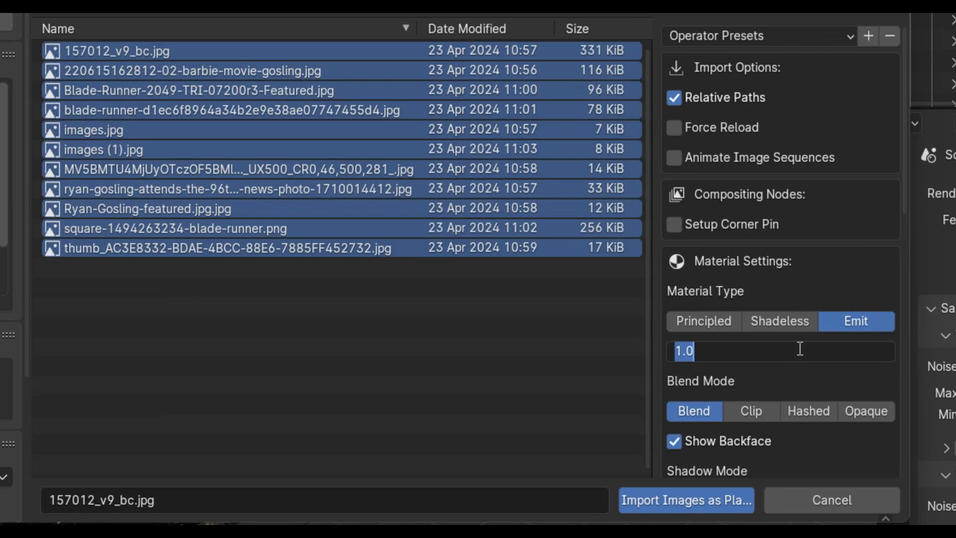
left_click(699, 499)
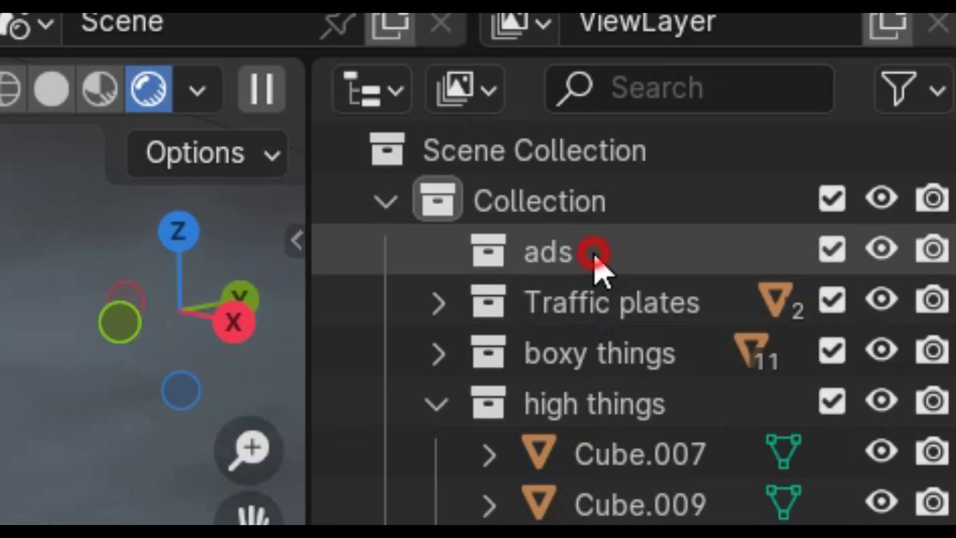
- Make ads the active collection and bring up the available import formats
left_click(595, 262)
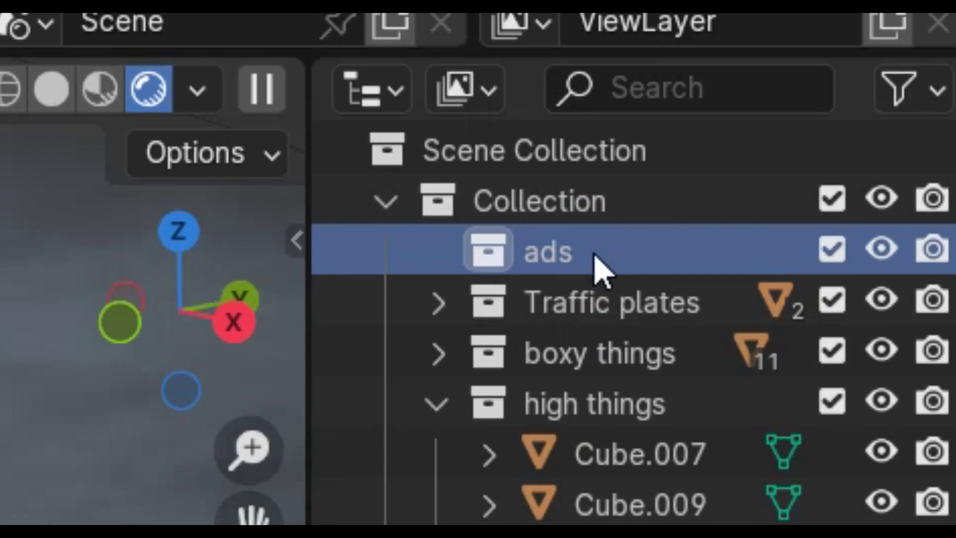
left_click(43, 41)
mouse_move(103, 337)
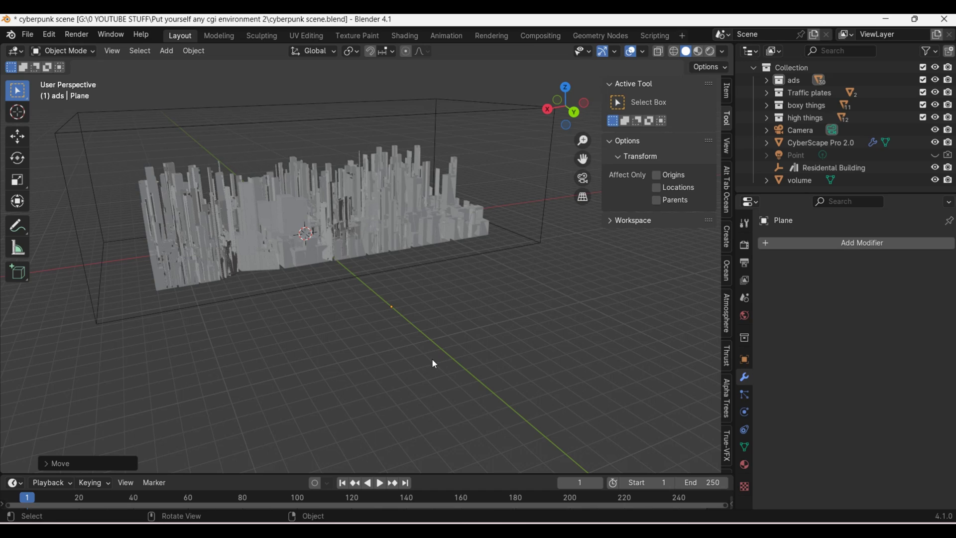
- Open an image file for the metallic texture node in the ground plane's material
key("KP_Decimal")
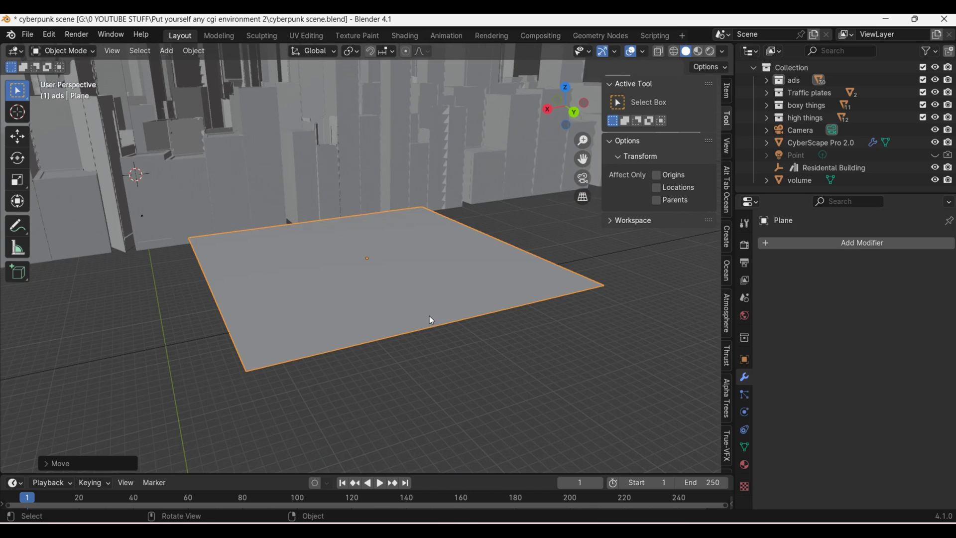
scroll(416, 321, "down", 6)
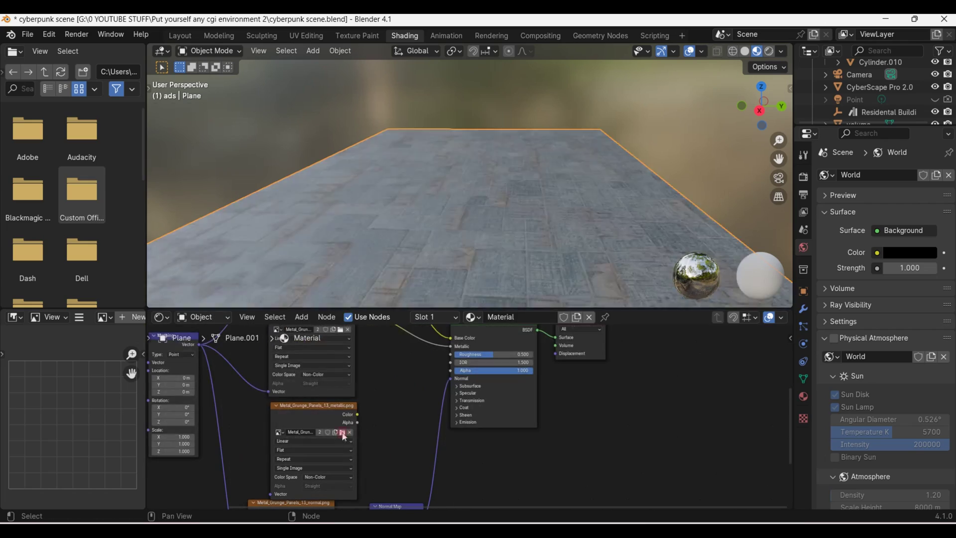
left_click(318, 431)
double_click(429, 240)
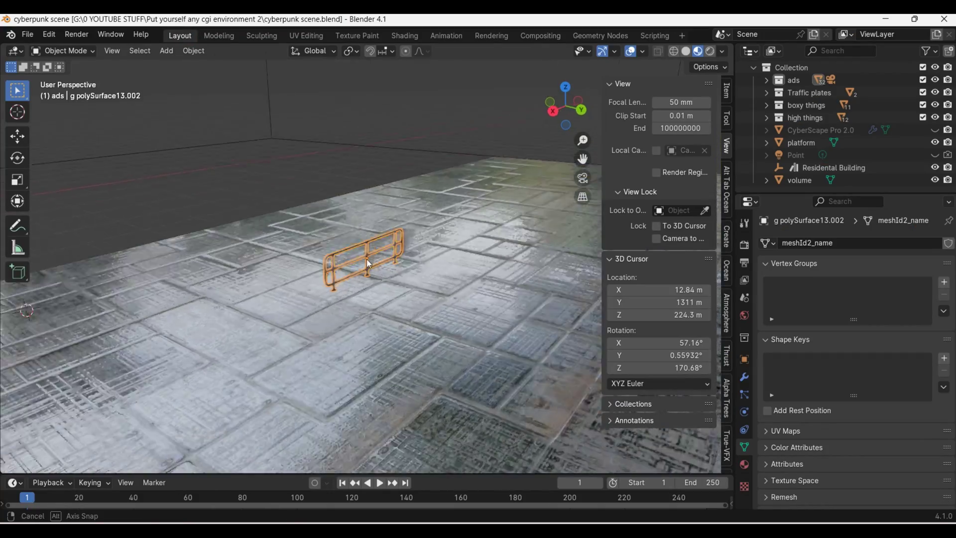
- Add an Array modifier to the railing on the platform
scroll(342, 243, "up", 3)
left_click(744, 377)
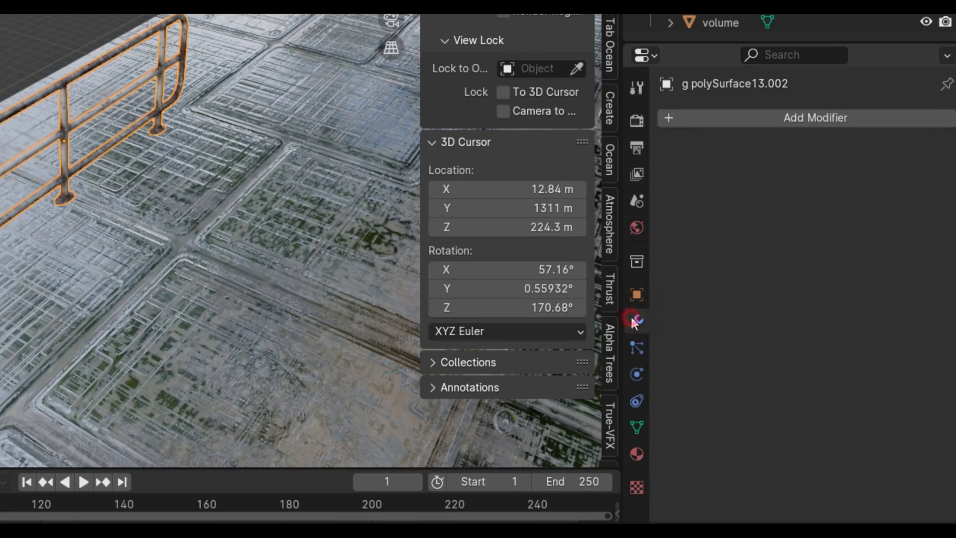
left_click(807, 119)
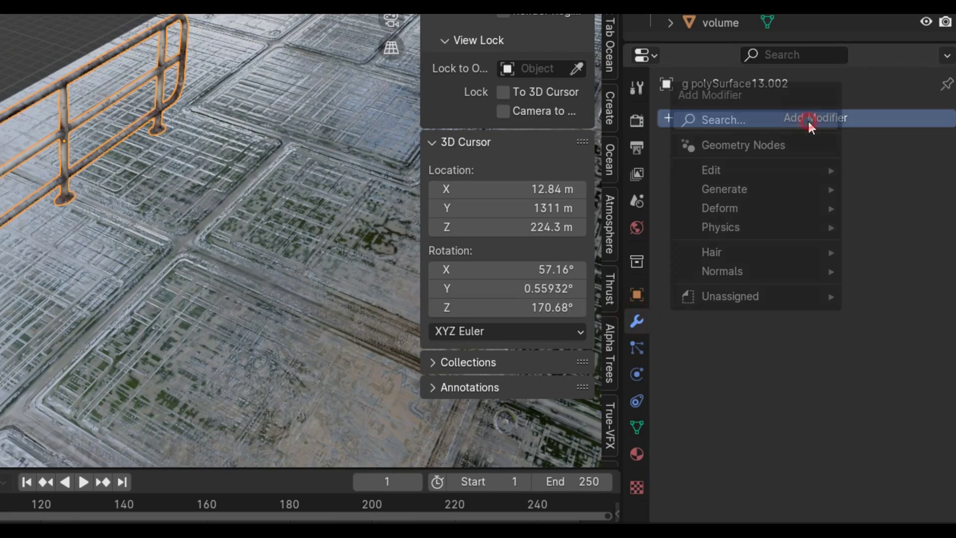
type("ar")
left_click(638, 154)
middle_click_drag(365, 304, 343, 302)
scroll(344, 301, "down", 3)
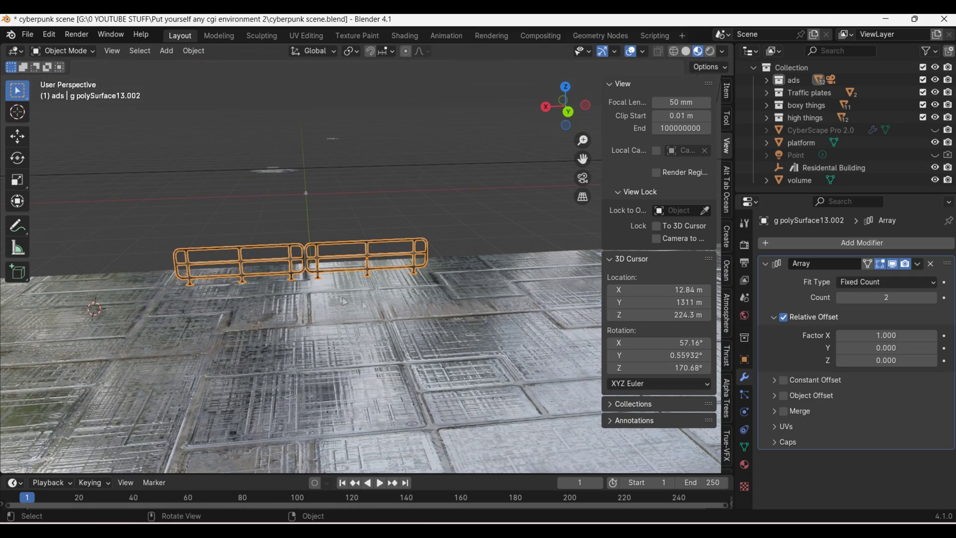
scroll(374, 369, "down", 5)
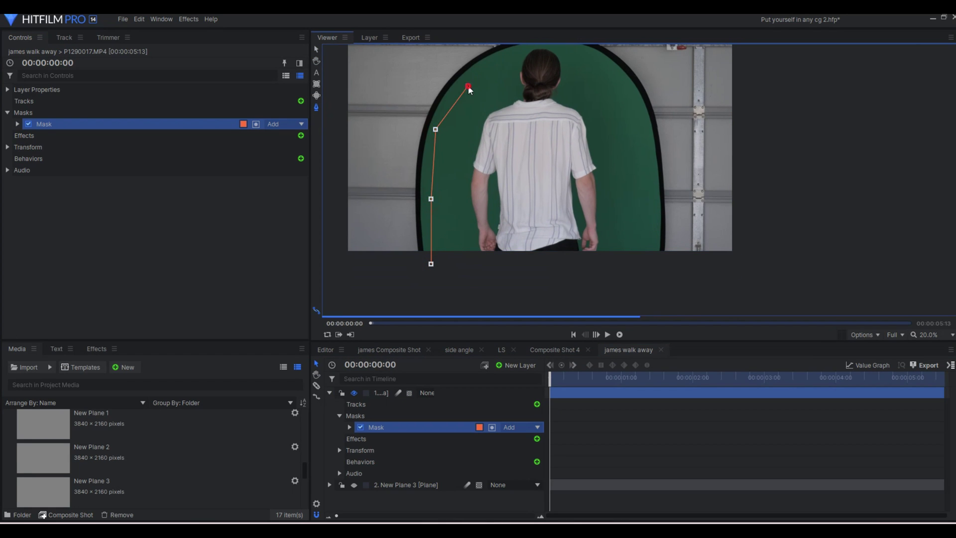
- In HitFilm Pro, finish a closed mask around the man just inside the green screen's edge and add an effect to the layer
scroll(507, 122, "up", 3)
left_click(488, 155)
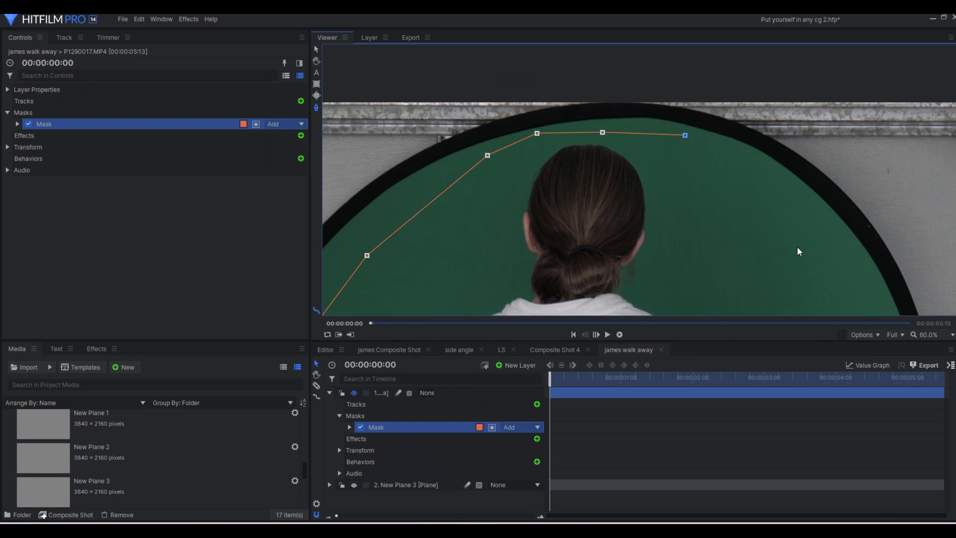
scroll(670, 254, "down", 3)
left_click(593, 252)
left_click(612, 228)
scroll(508, 262, "down", 2)
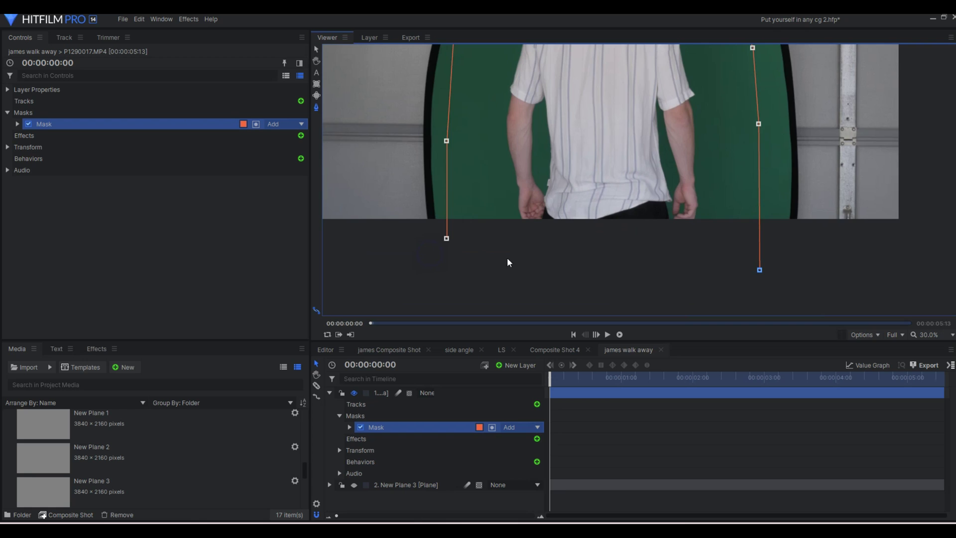
left_click(446, 238)
scroll(508, 249, "down", 2)
left_click(144, 245)
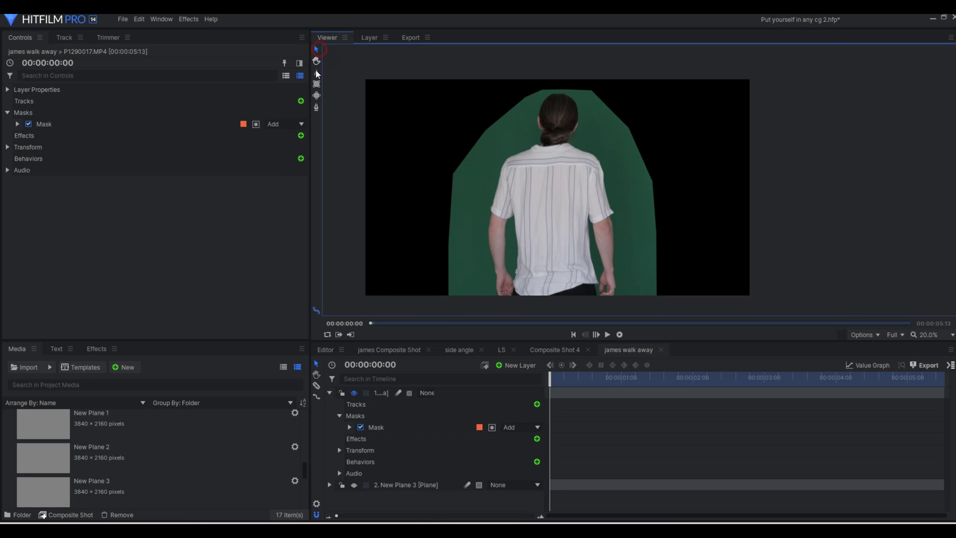
left_click(301, 135)
key("Return")
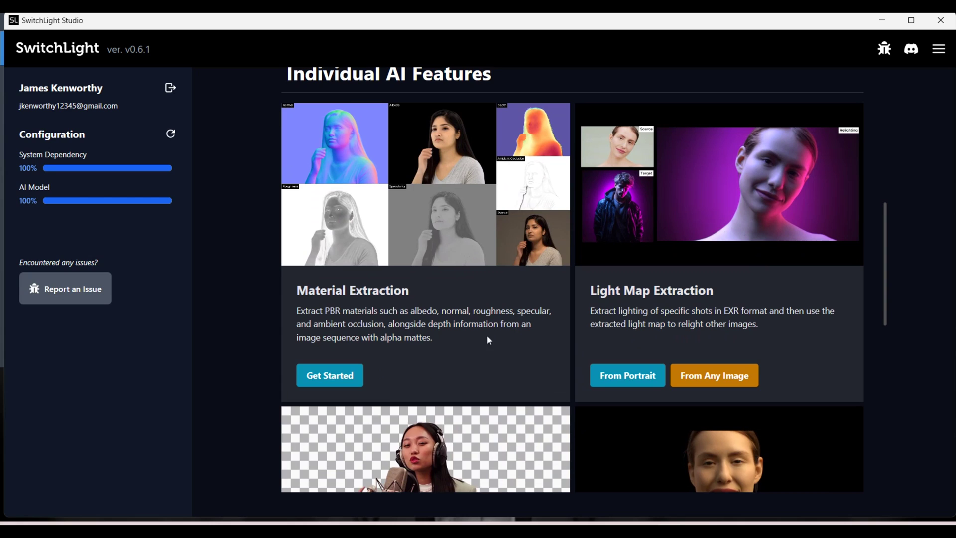
- In SwitchLight Studio, run Material Extraction on the walk away image sequence starting at image000, with an output folder chosen
left_click(324, 376)
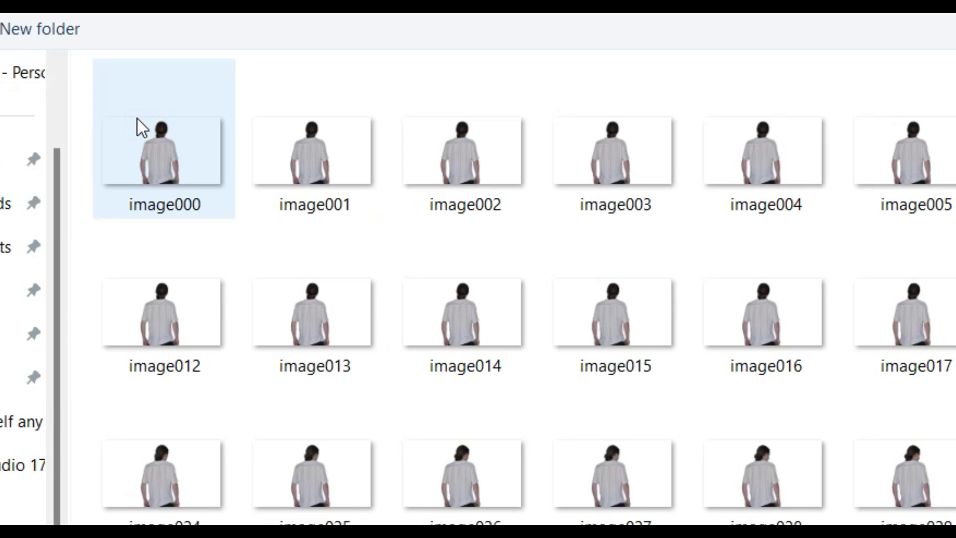
double_click(137, 119)
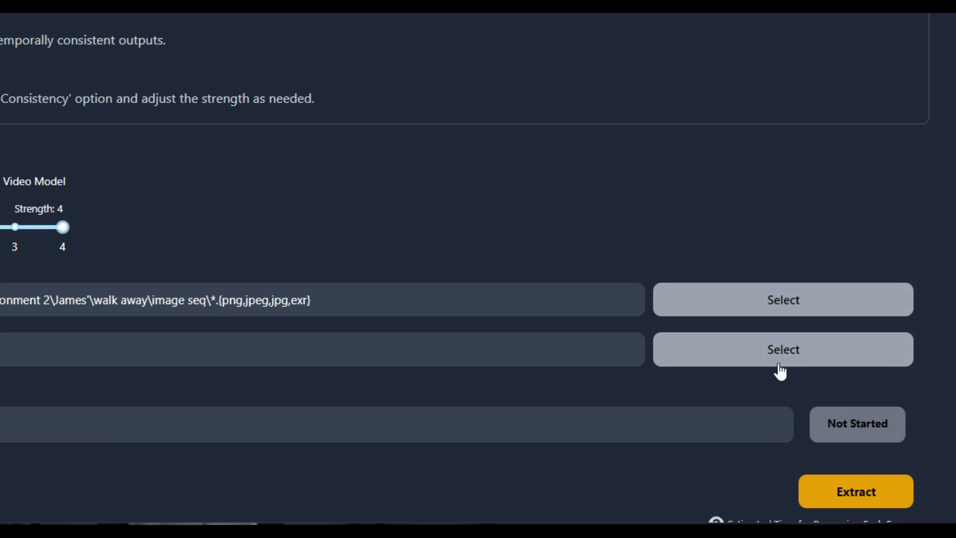
left_click(780, 371)
left_click(779, 487)
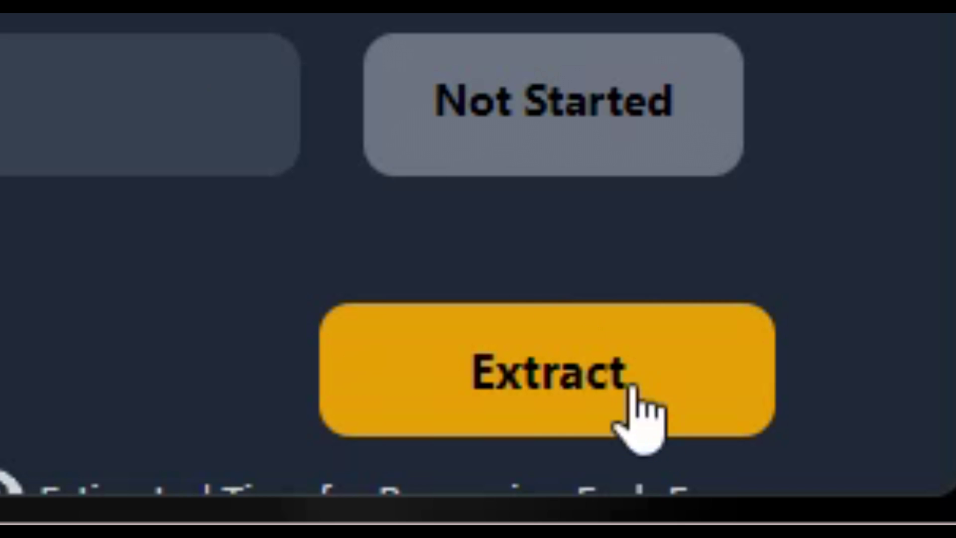
left_click(547, 379)
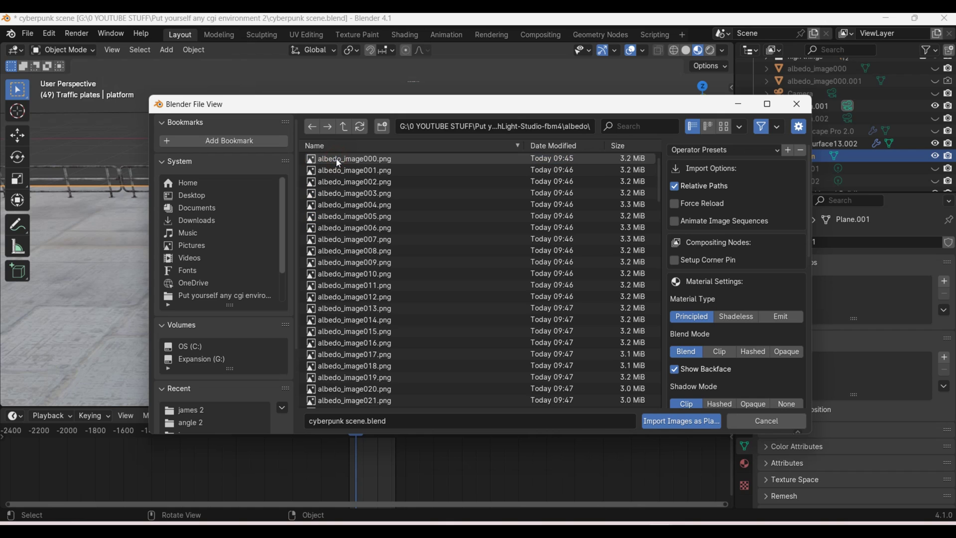
- In Blender, import all the albedo images as one plane with Animate Image Sequences enabled
key("a")
left_click(677, 224)
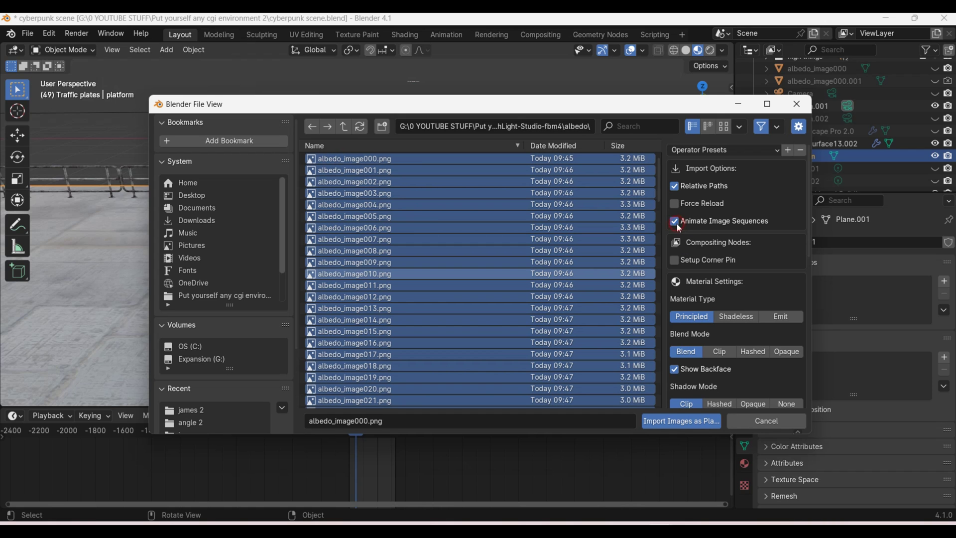
left_click(667, 421)
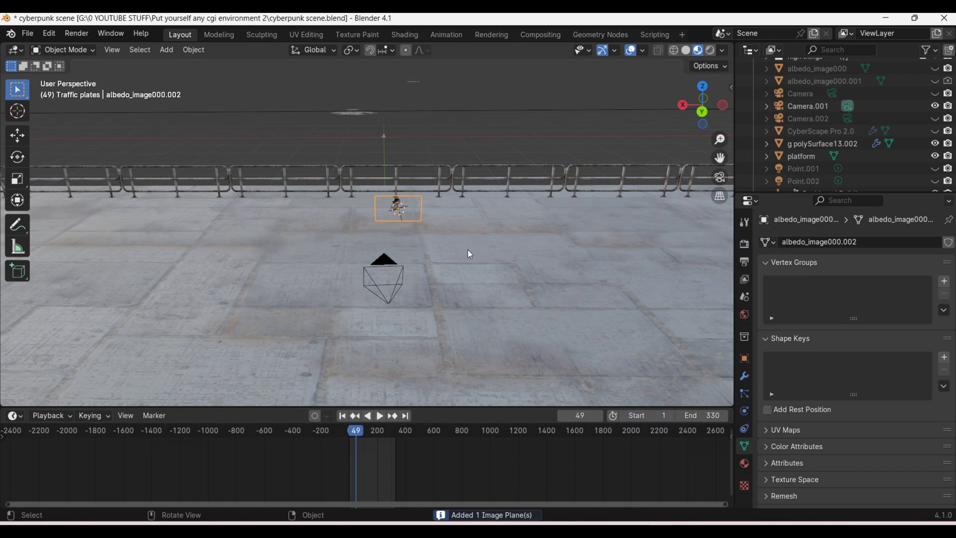
key("KP_Decimal")
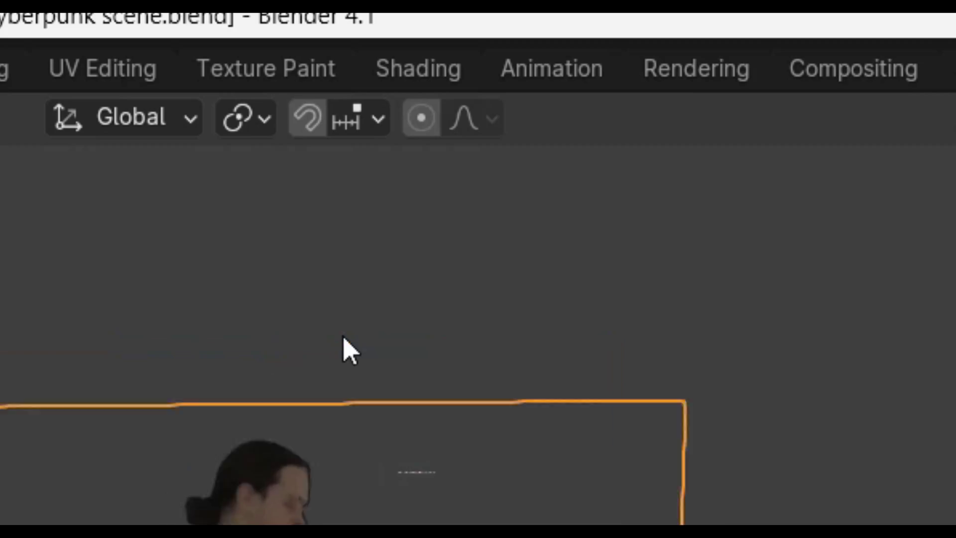
- In the albedo plane's material, duplicate the image texture node, feed it into a Normal Map node and load the normal image sequence
left_click(470, 68)
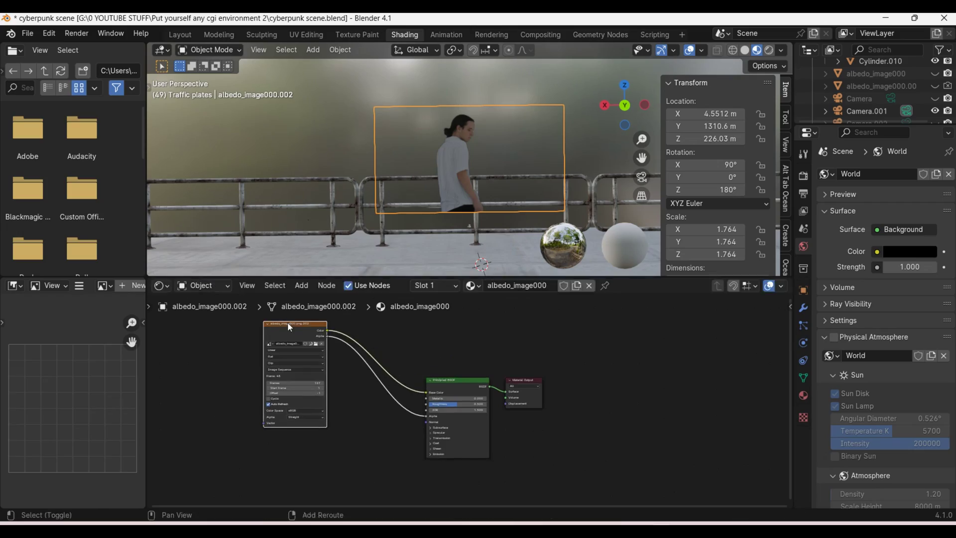
key("shift+d")
left_click(377, 438)
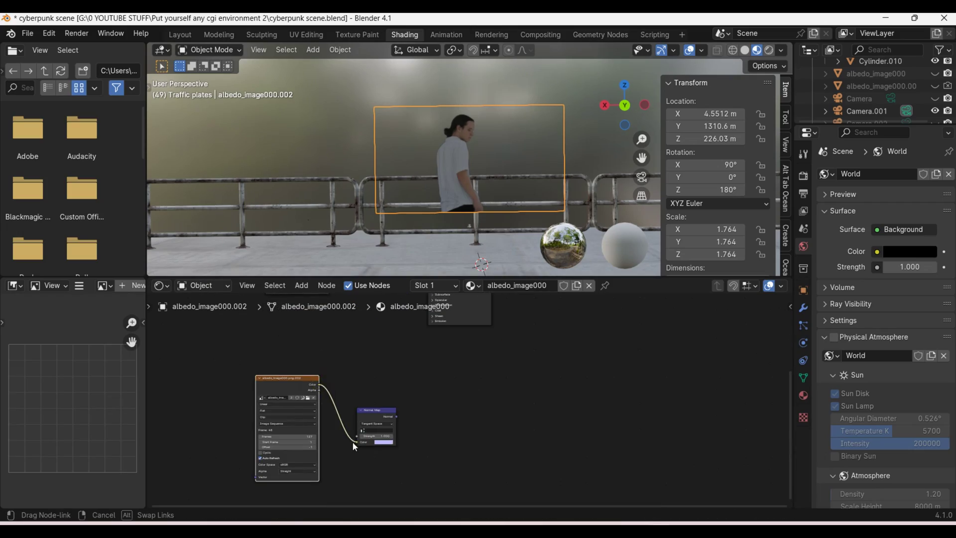
left_click(315, 399)
double_click(335, 194)
key("a")
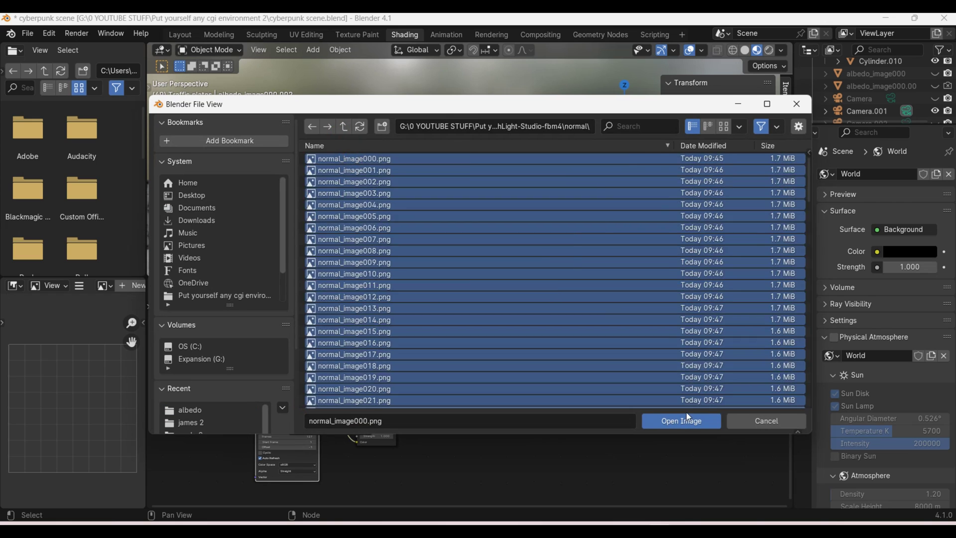
key("Return")
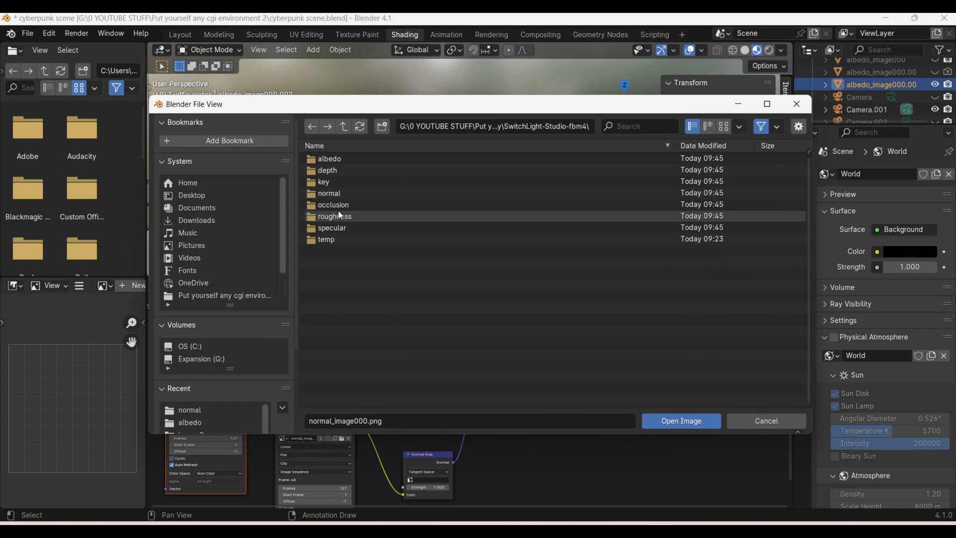
- Load the full roughness image sequence into its texture node
double_click(339, 216)
key("a")
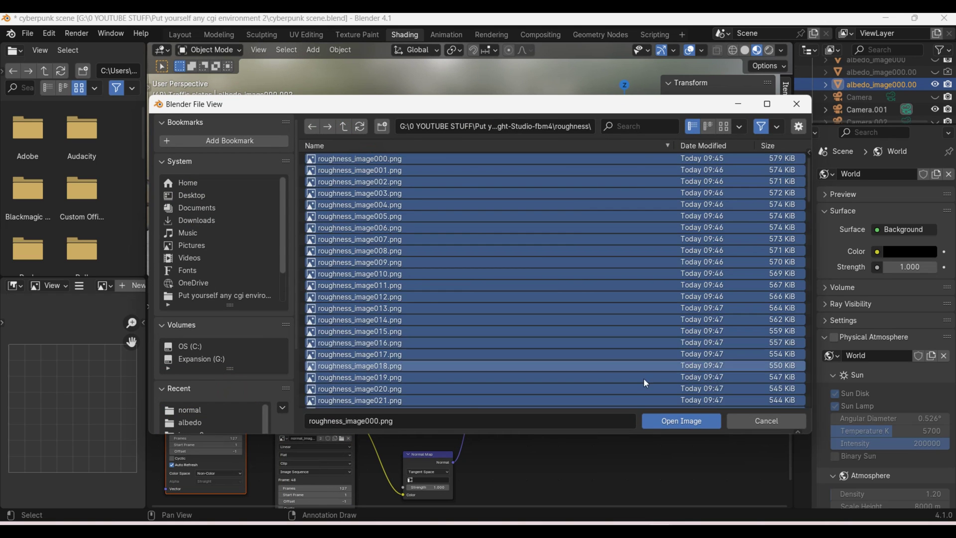
key("Return")
- Set the specular image texture's color space to Non-Color
left_click(500, 401)
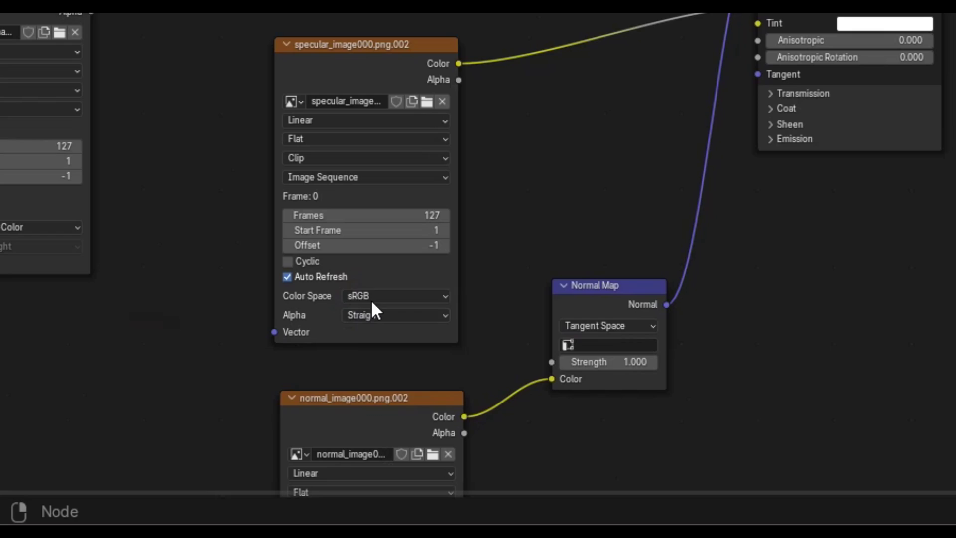
left_click(373, 297)
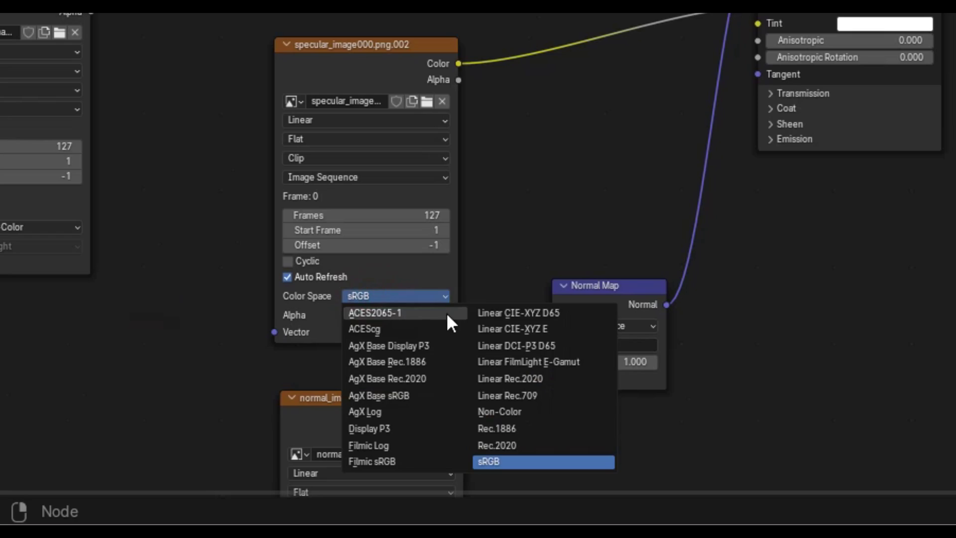
left_click(512, 411)
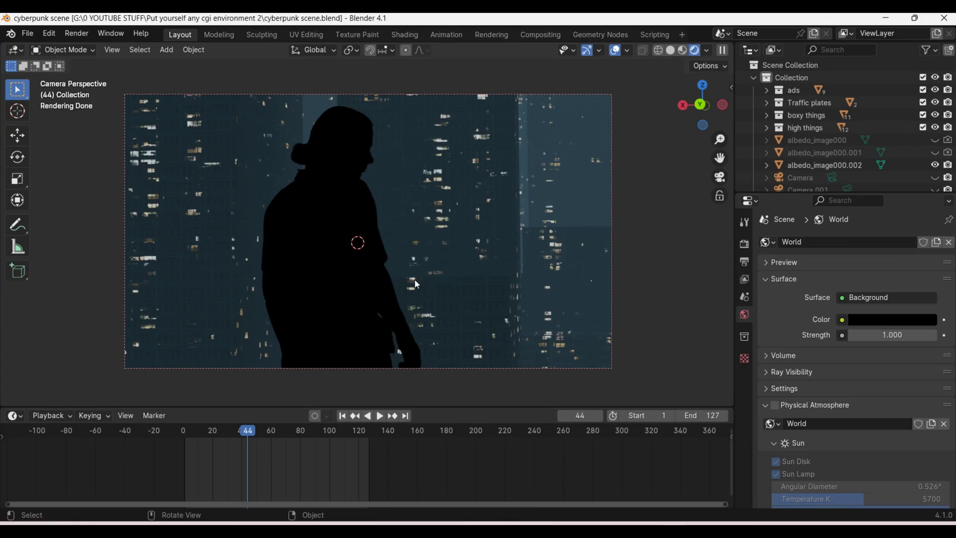
- Add a point light on the side of the person's back and color it orange-red with hue 0.009 and saturation 1.000
key("shift+a")
mouse_move(432, 304)
left_click(470, 302)
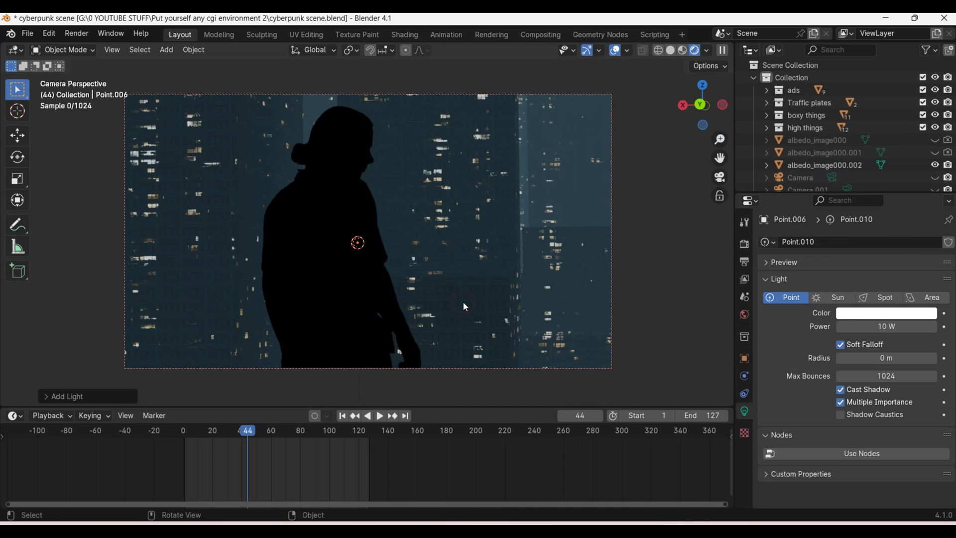
left_click(430, 308)
key("g")
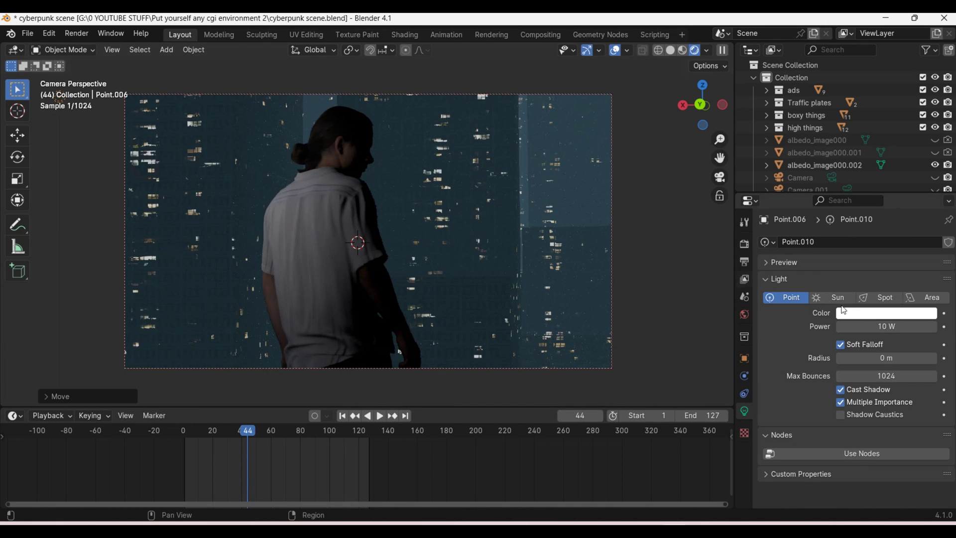
left_click(883, 314)
left_click_drag(861, 228, 852, 238)
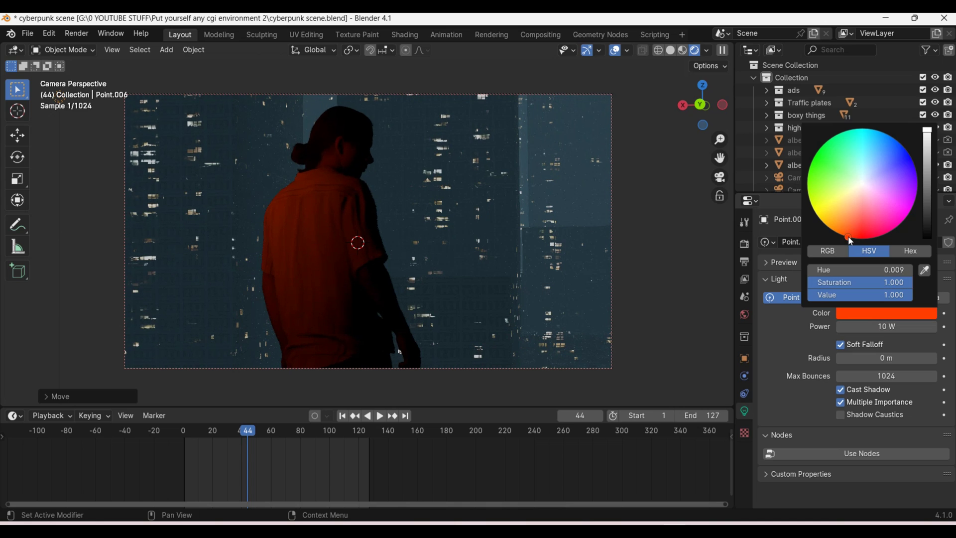
- Duplicate the orange-red point light to the opposite side, facing the person's face, and color the copy teal
key("shift+d")
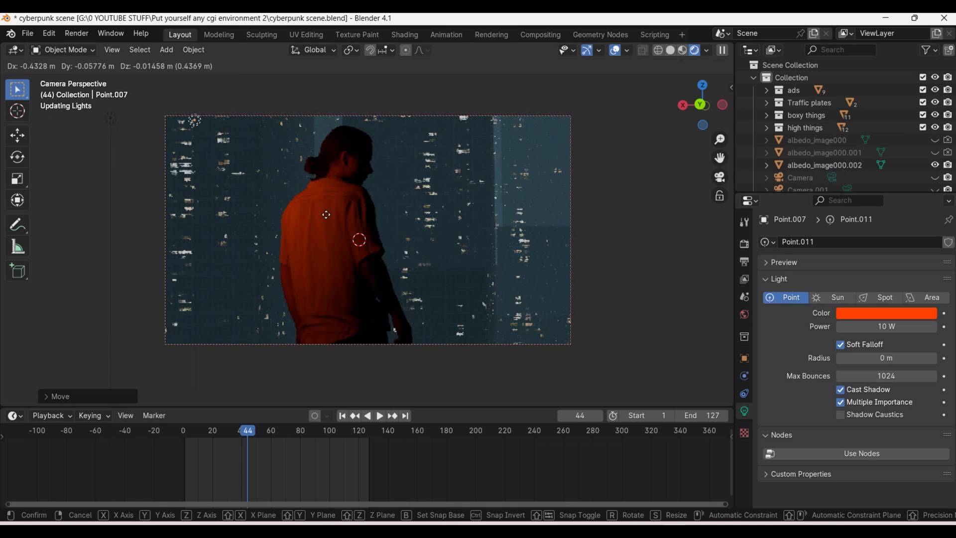
scroll(637, 291, "up", 1)
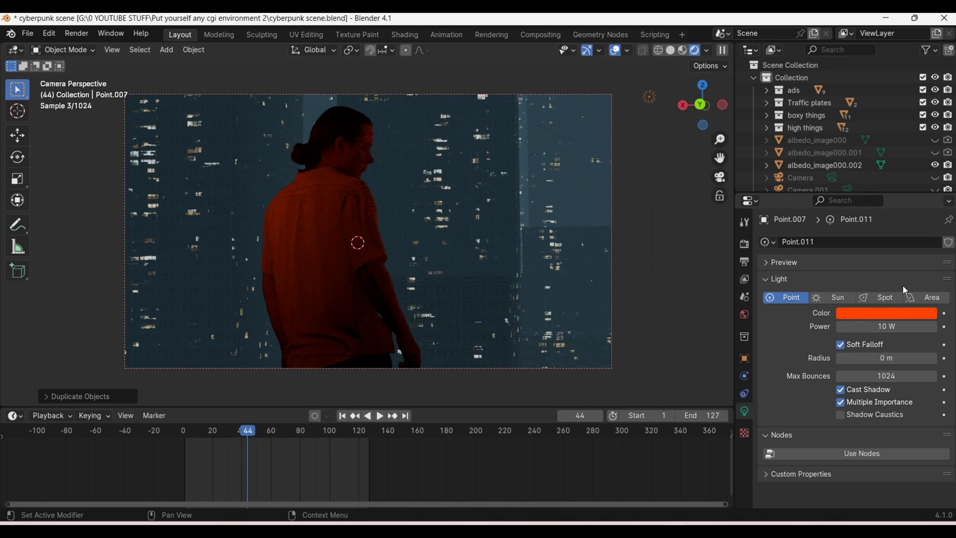
left_click(889, 314)
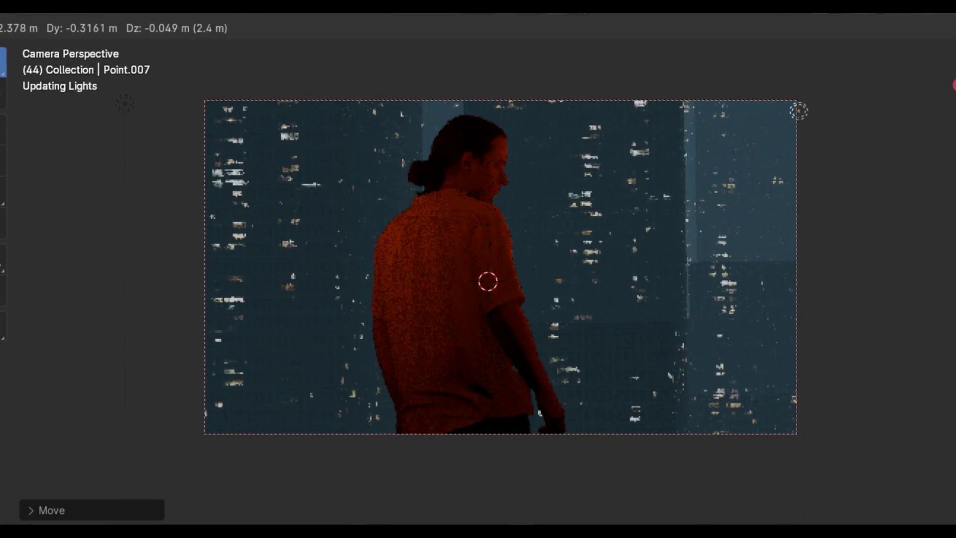
left_click(836, 246)
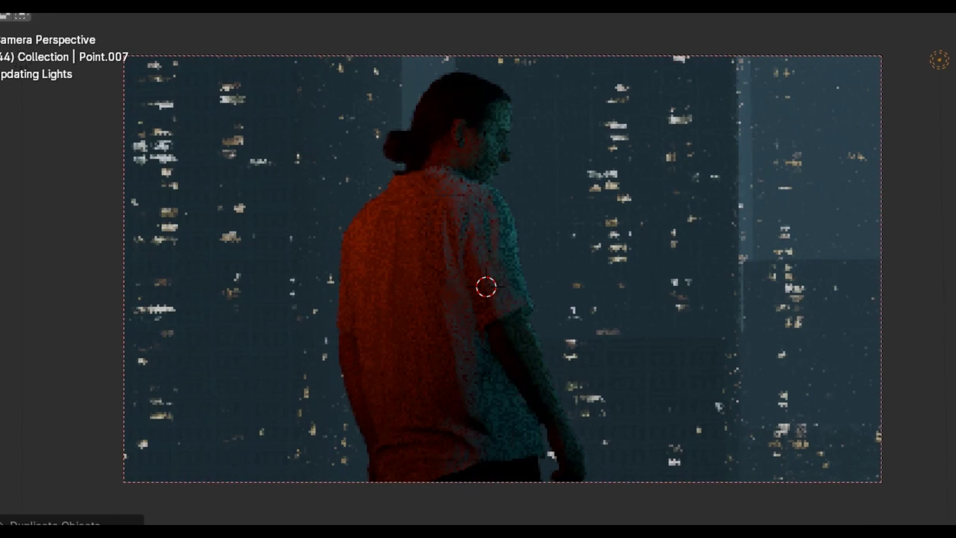